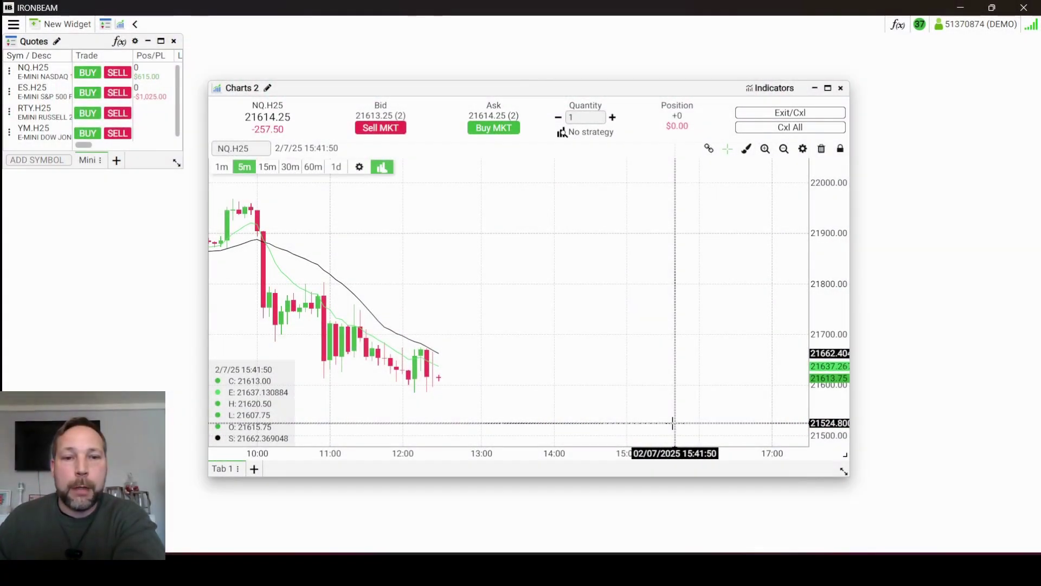
# - Enlarge the Charts 2 window, move it up toward the top of the screen, and widen it leftward
pyautogui.moveTo(844, 471); pyautogui.dragTo(957, 529)
pyautogui.moveTo(580, 77); pyautogui.dragTo(562, 33)
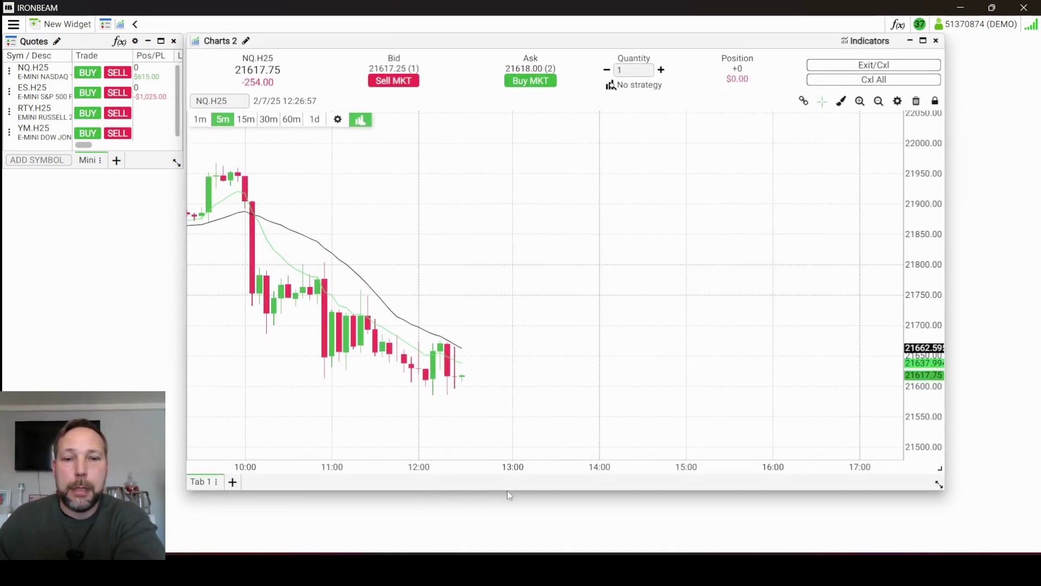
pyautogui.moveTo(944, 494); pyautogui.dragTo(1001, 533)
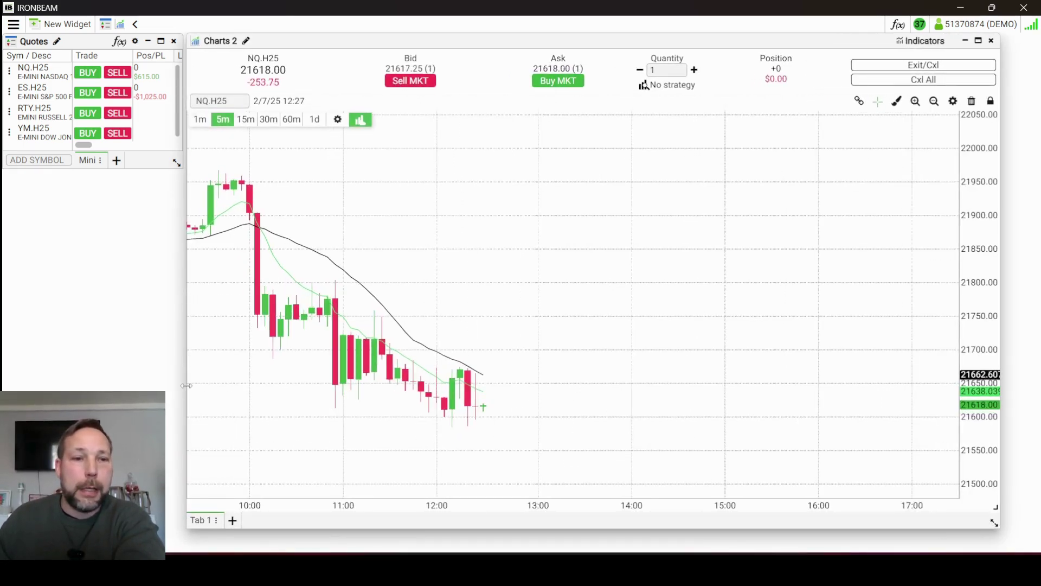
pyautogui.moveTo(186, 385)
pyautogui.mouseDown()
pyautogui.moveTo(170, 386)
pyautogui.moveTo(185, 386)
pyautogui.mouseUp()
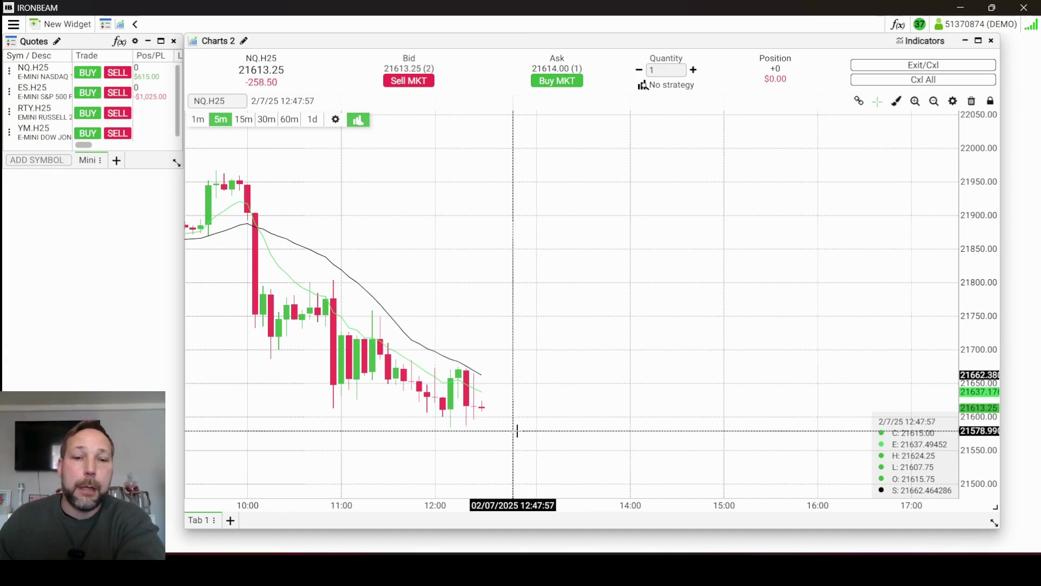
# - Place a 1-lot sell stop at 21580.00 from the chart and switch to 1-minute candles
pyautogui.click(518, 430)
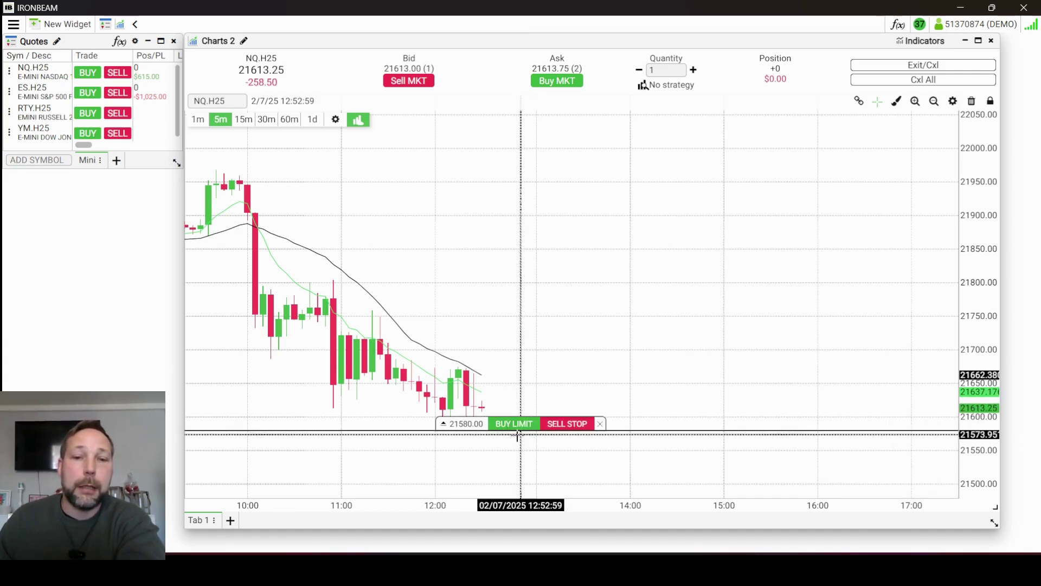
pyautogui.click(568, 424)
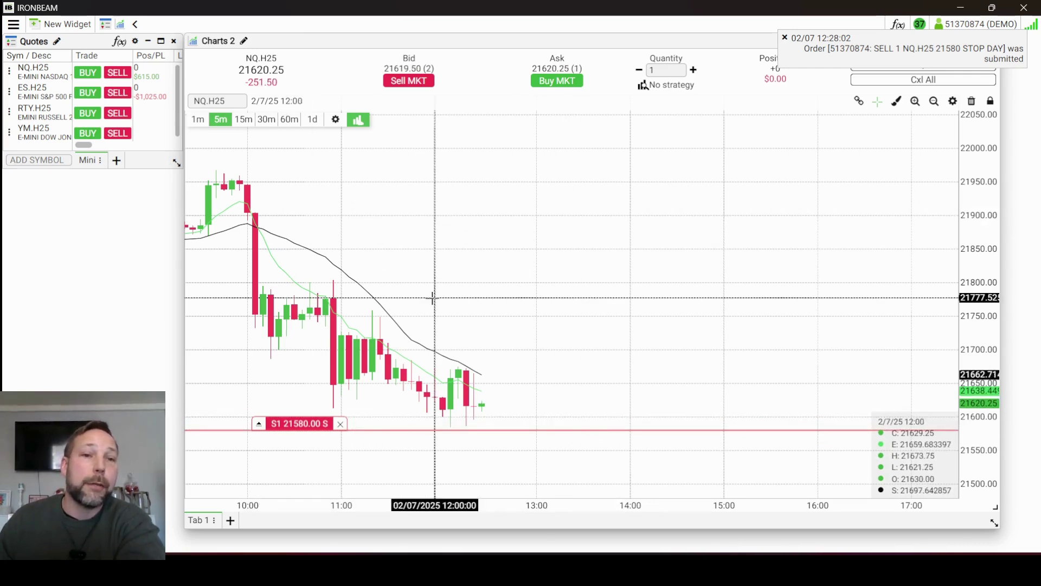
pyautogui.click(197, 121)
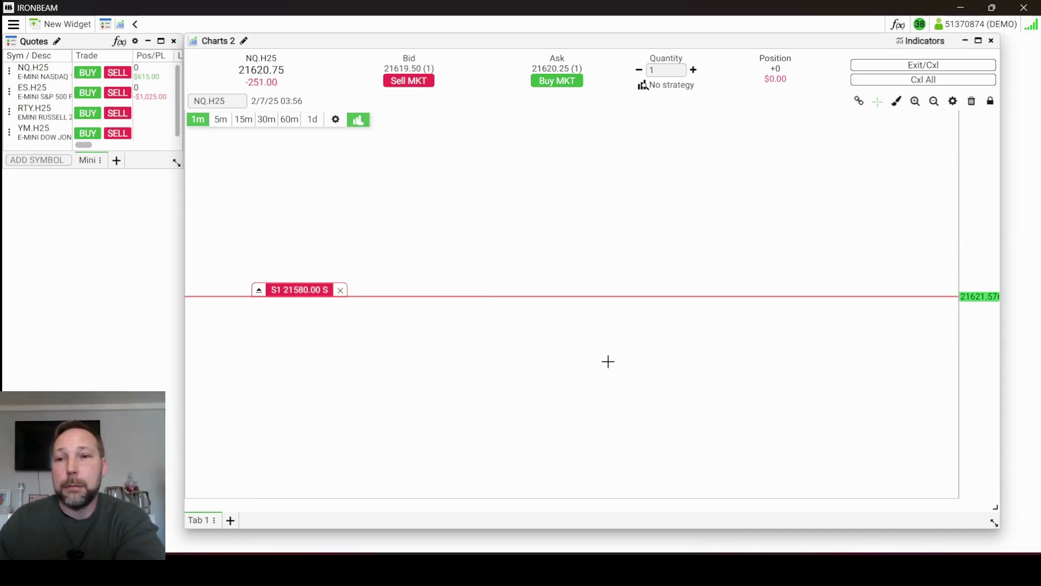
# - Widen the candles on the 1-minute chart and raise the sell stop to 21592.75
pyautogui.click(221, 120)
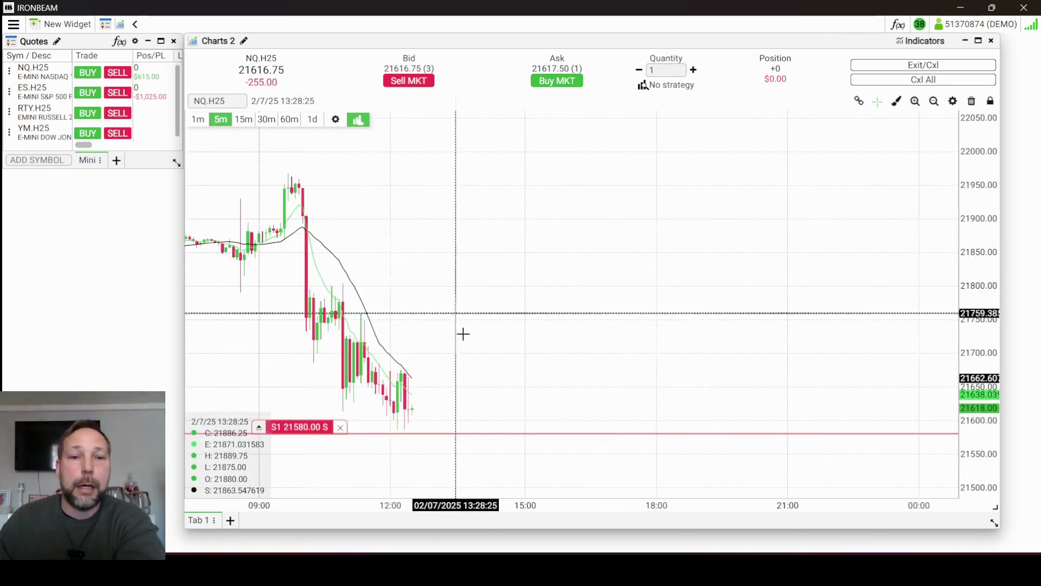
pyautogui.moveTo(565, 509); pyautogui.dragTo(477, 507)
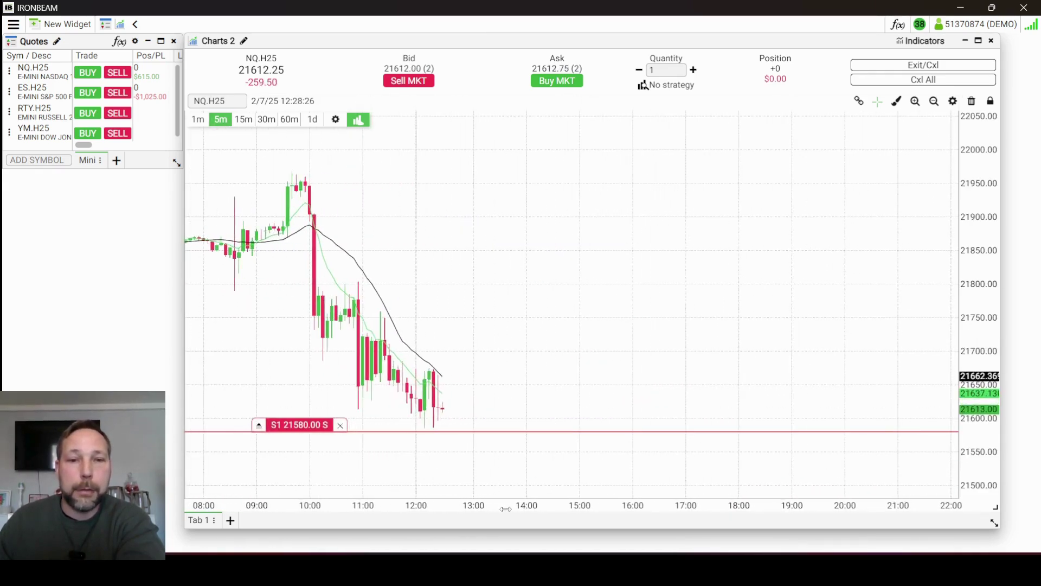
pyautogui.click(201, 124)
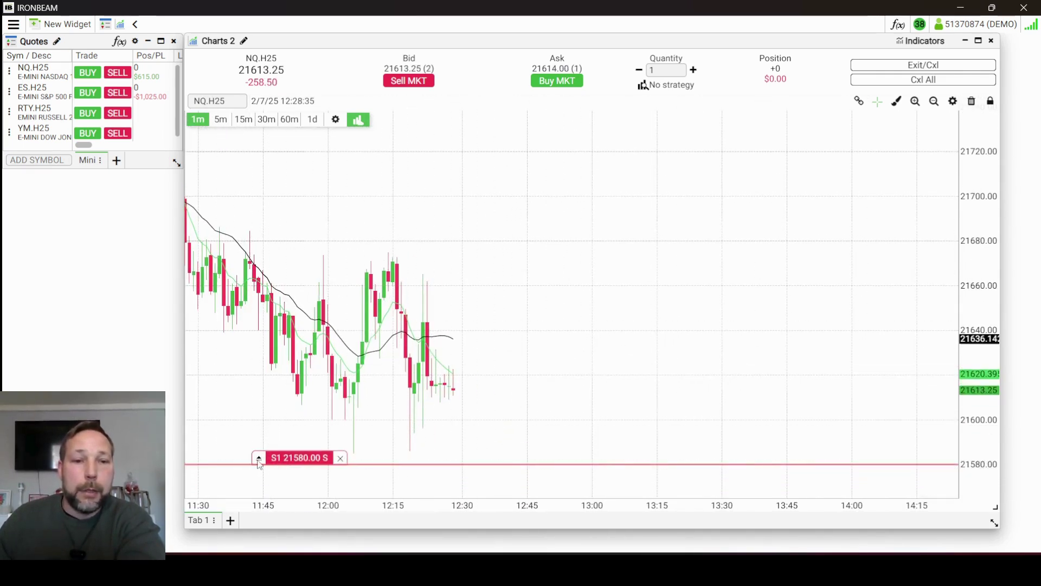
pyautogui.moveTo(258, 460); pyautogui.dragTo(257, 437)
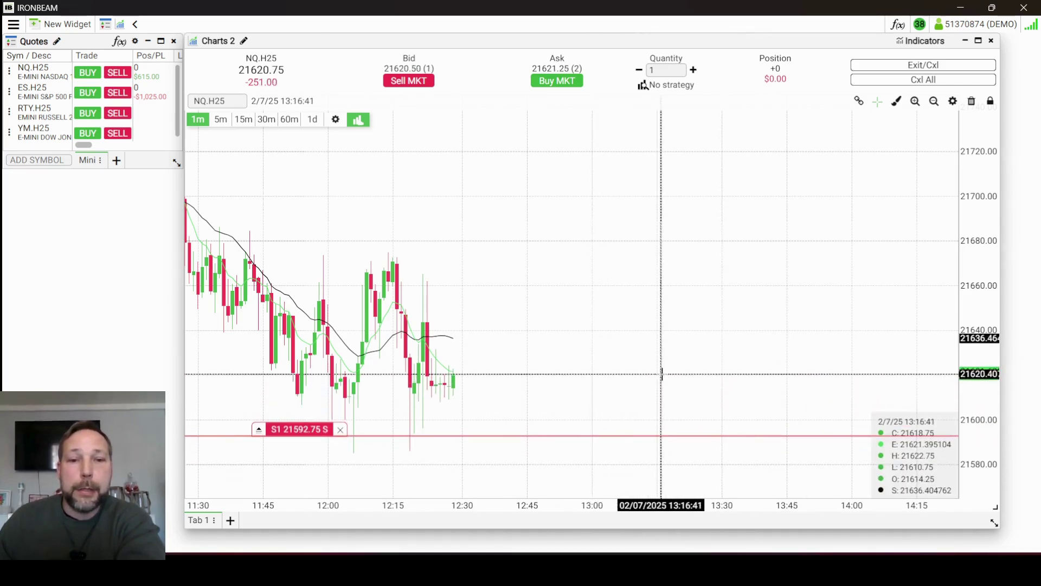
# - Place a buy stop at 21624.00 from the chart and raise the sell stop to 21606.00
pyautogui.click(669, 366)
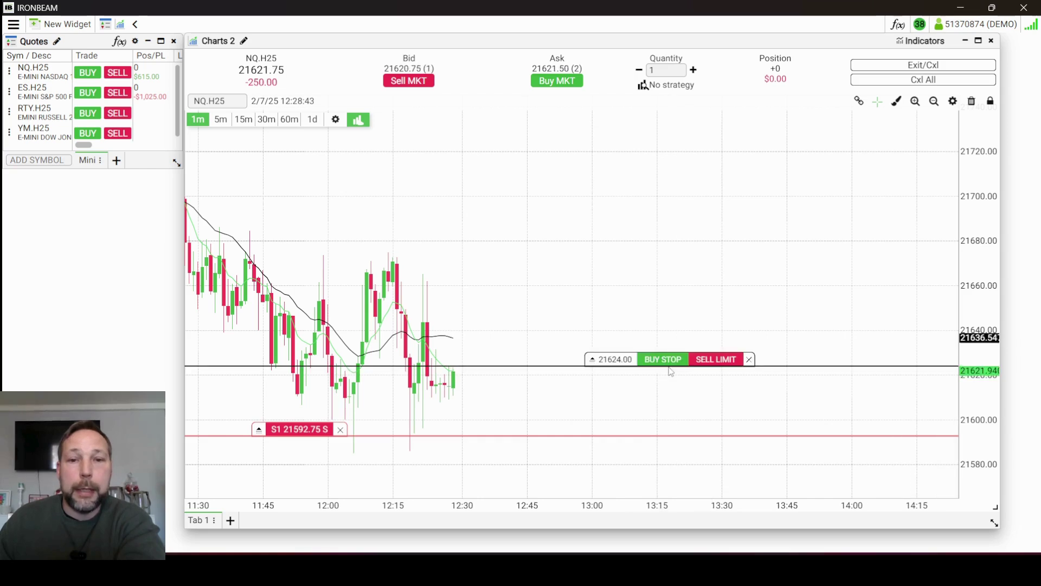
pyautogui.click(664, 361)
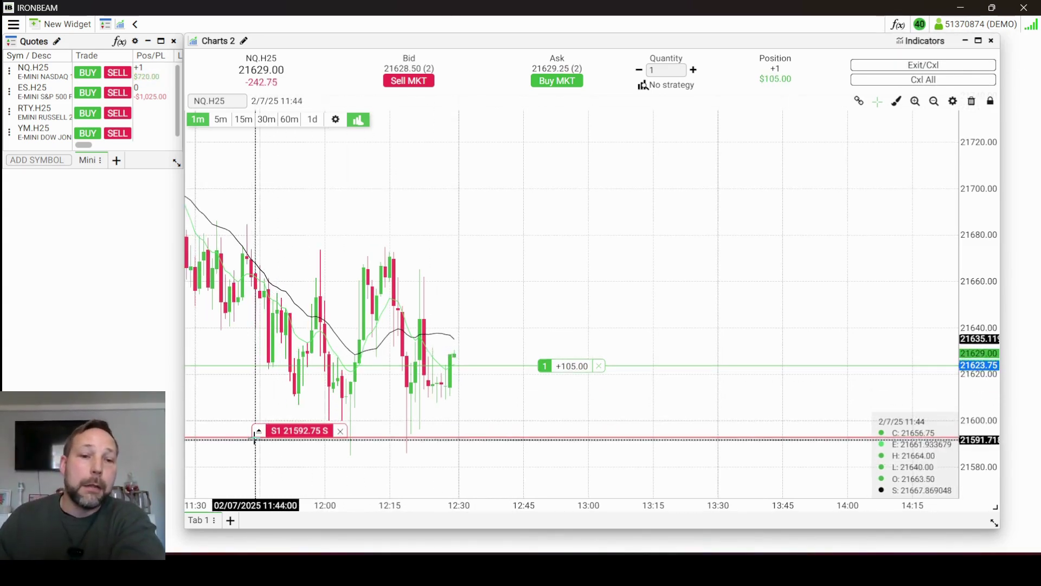
pyautogui.moveTo(259, 434); pyautogui.dragTo(274, 406)
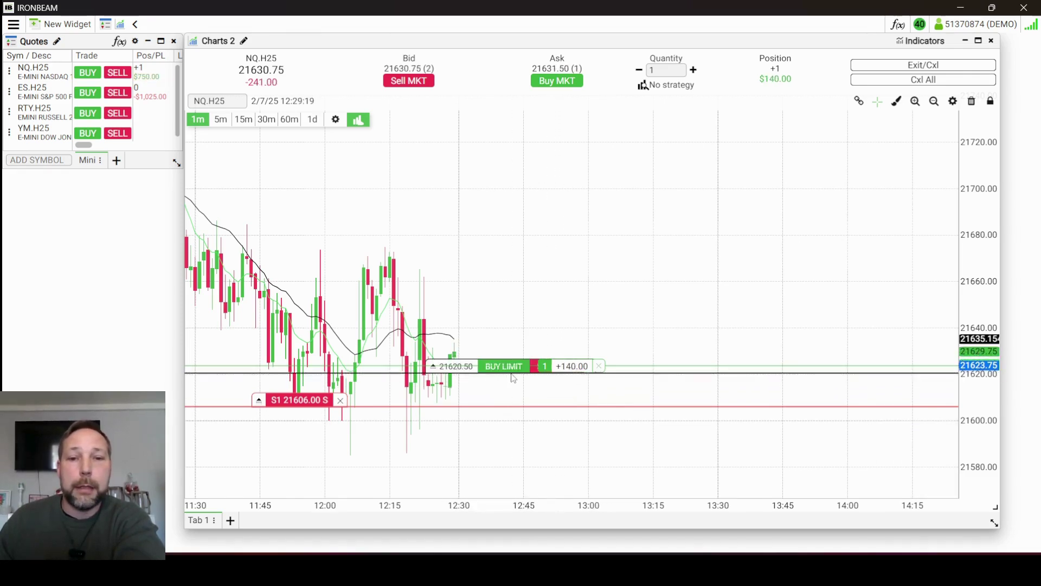
# - Add a 21620.50 buy limit and a 21636 buy stop, cancel the limit, then add a sell stop at 21614.25
pyautogui.click(501, 366)
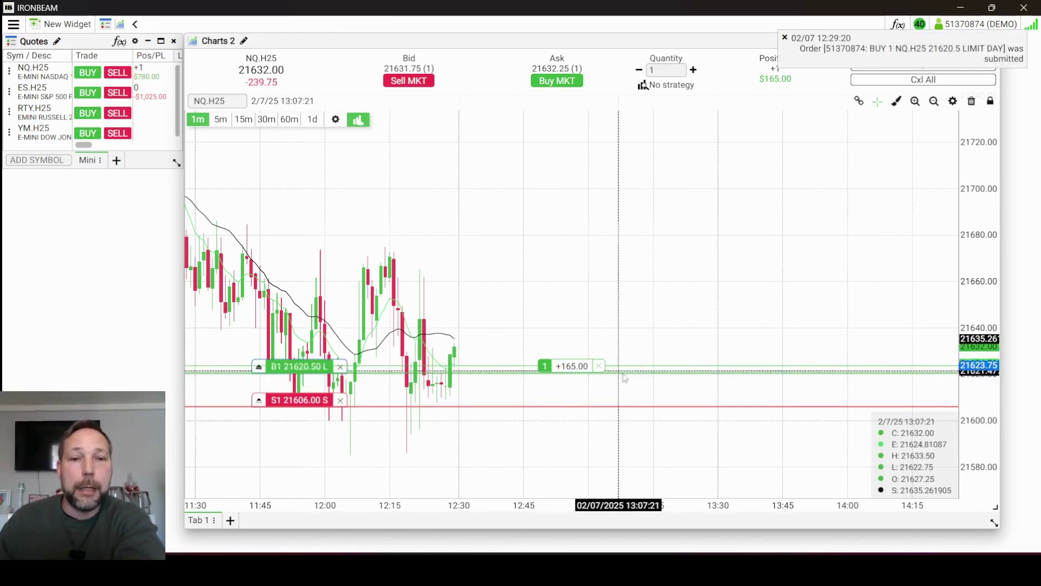
pyautogui.click(600, 327)
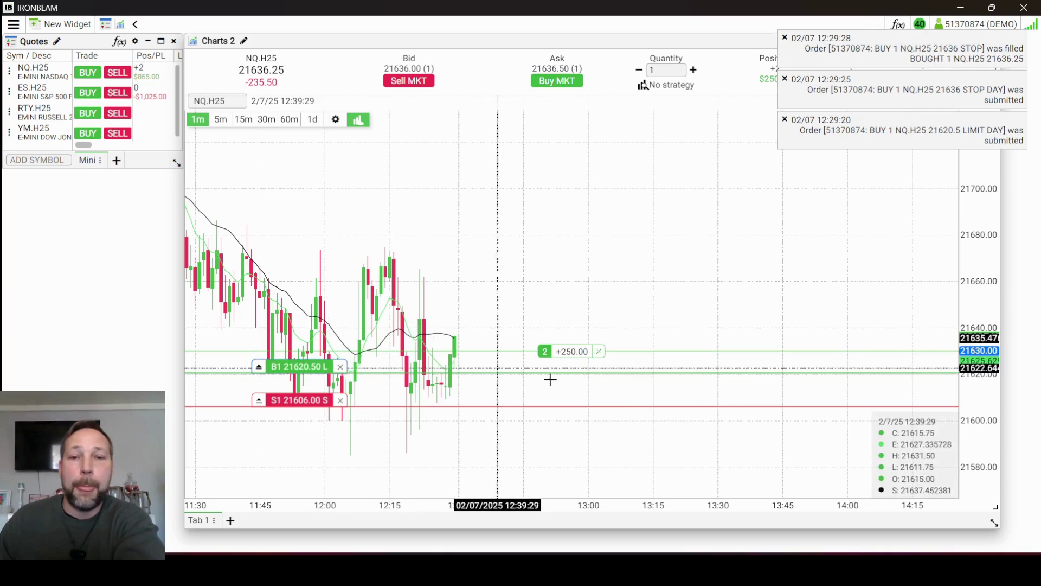
pyautogui.click(340, 367)
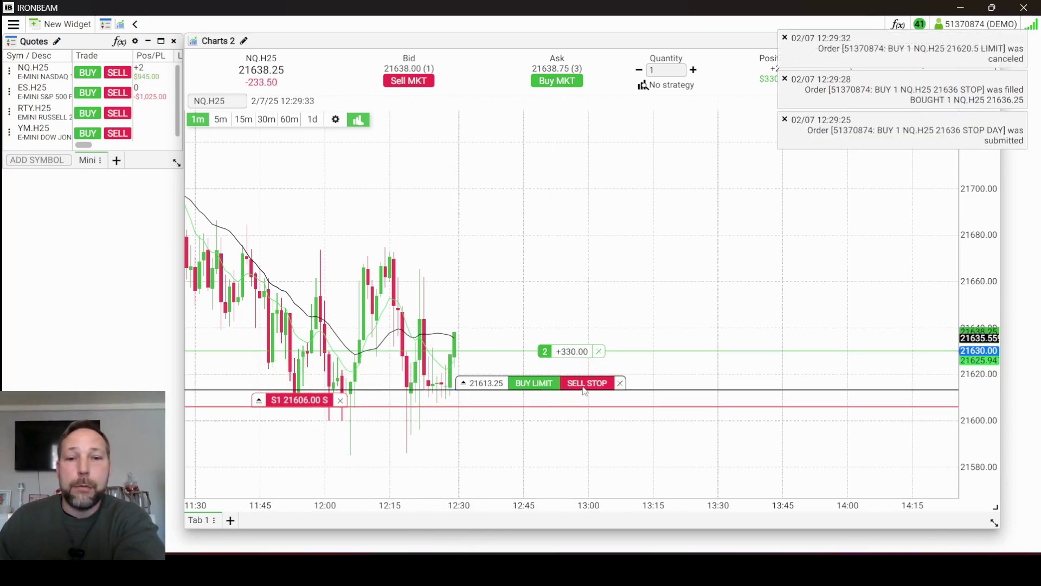
pyautogui.click(581, 388)
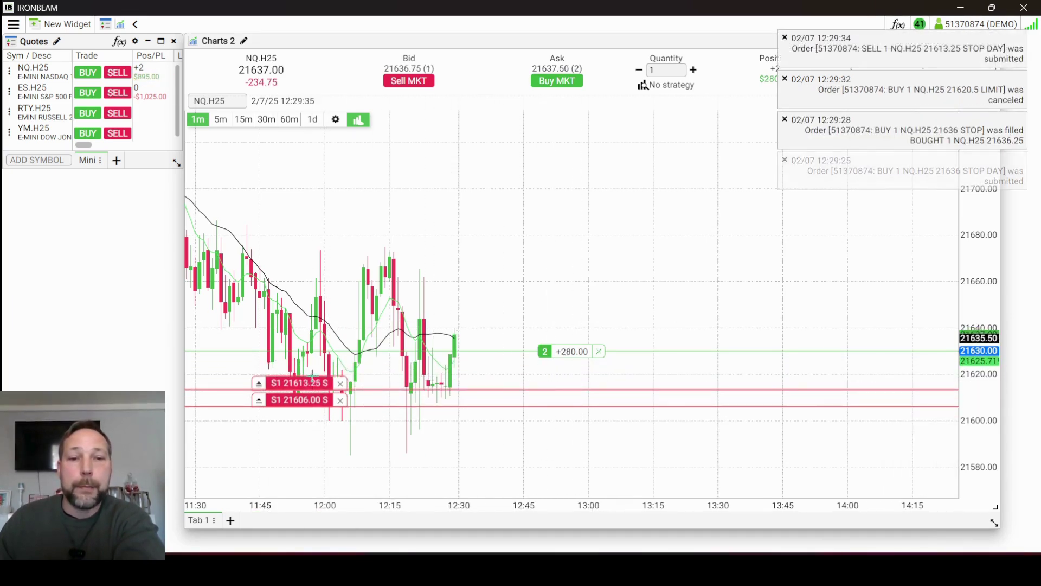
pyautogui.moveTo(266, 389)
pyautogui.mouseDown()
pyautogui.moveTo(265, 379)
pyautogui.moveTo(261, 400)
pyautogui.moveTo(261, 388)
pyautogui.mouseUp()
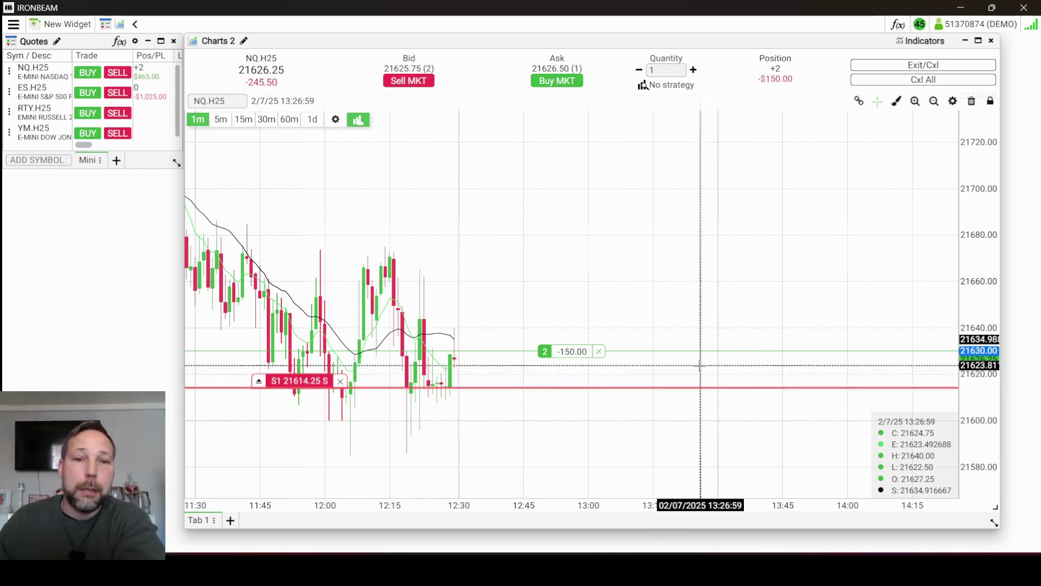
# - Add a sell stop at 21610, raise it one tick, and rescale the price and time axes
pyautogui.click(728, 369)
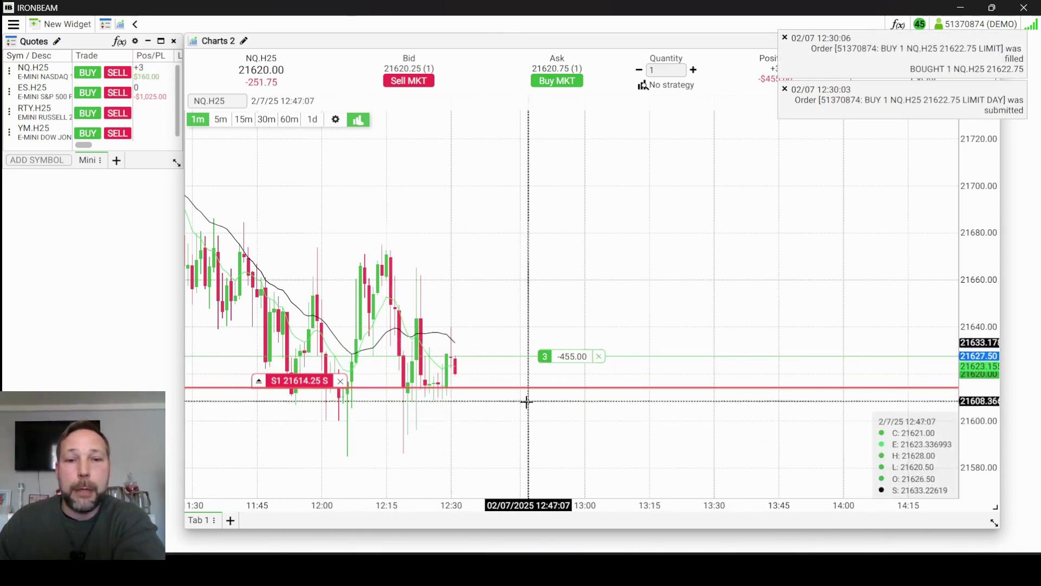
pyautogui.click(569, 389)
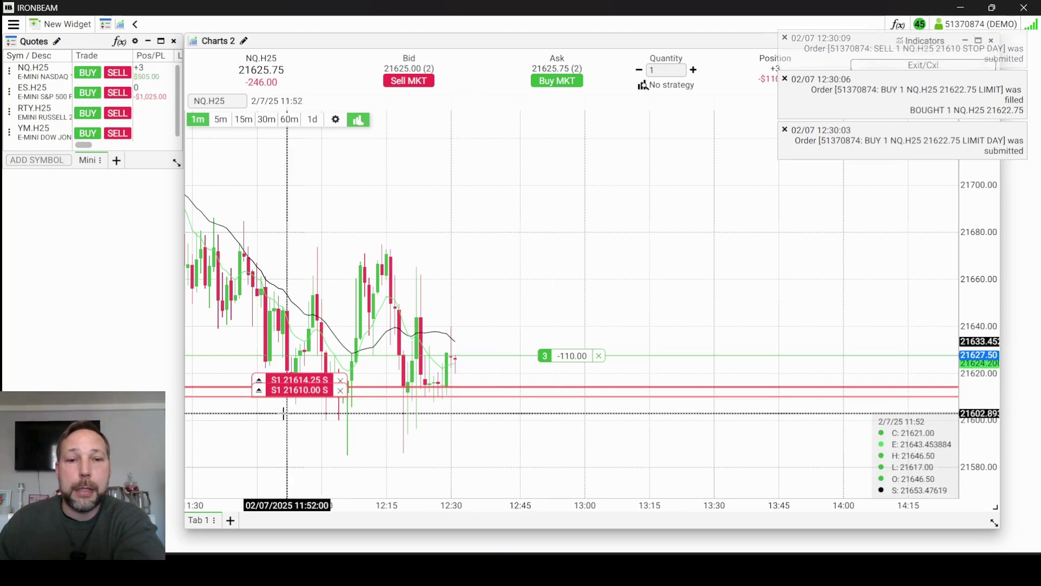
pyautogui.click(259, 391)
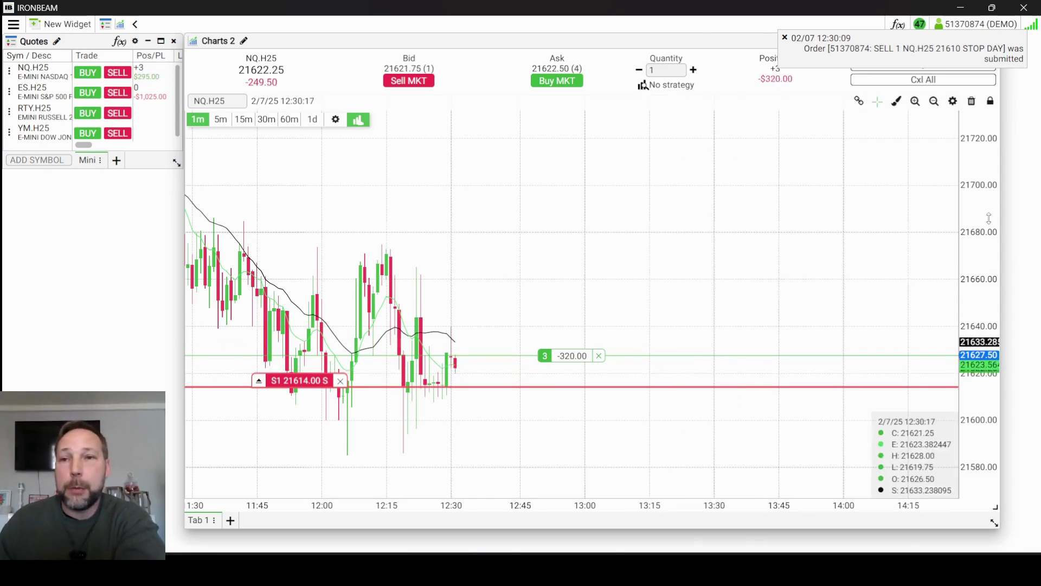
pyautogui.moveTo(990, 218); pyautogui.dragTo(988, 239)
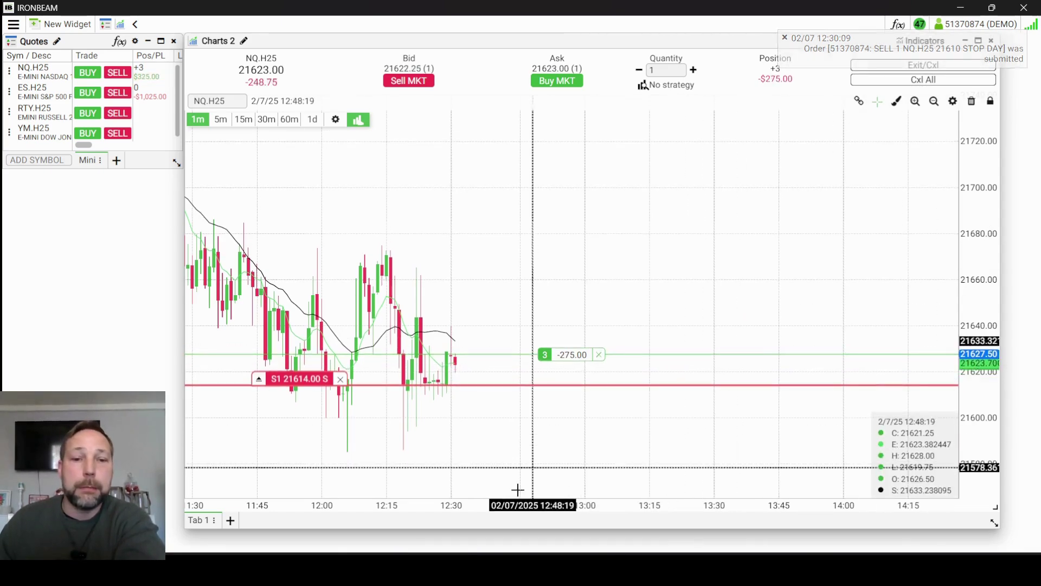
pyautogui.moveTo(516, 505); pyautogui.dragTo(541, 507)
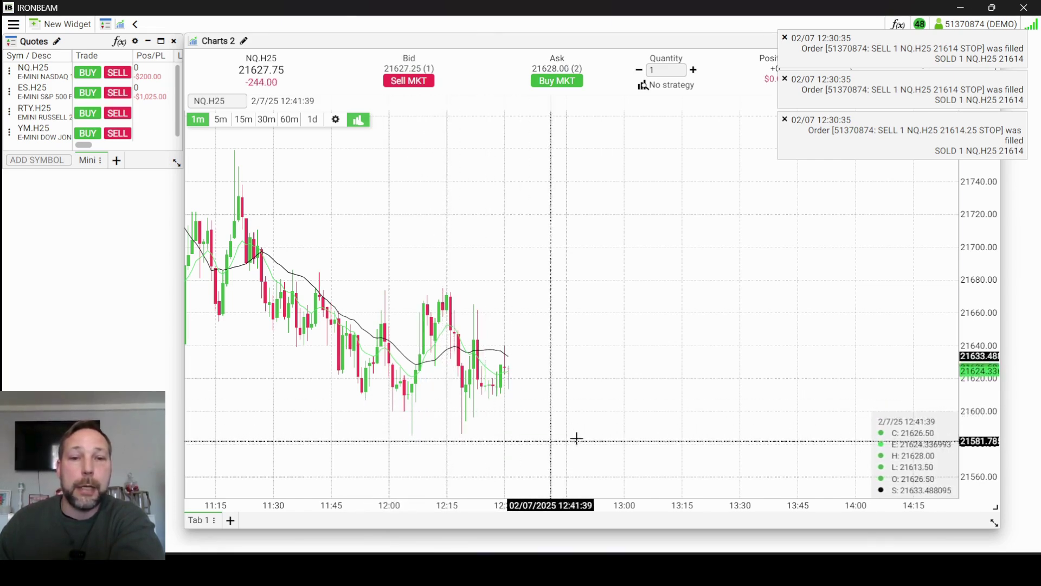
# - Place a trial buy limit at 21608.50 and sell stop at 21597, adjust both, then cancel them
pyautogui.click(646, 402)
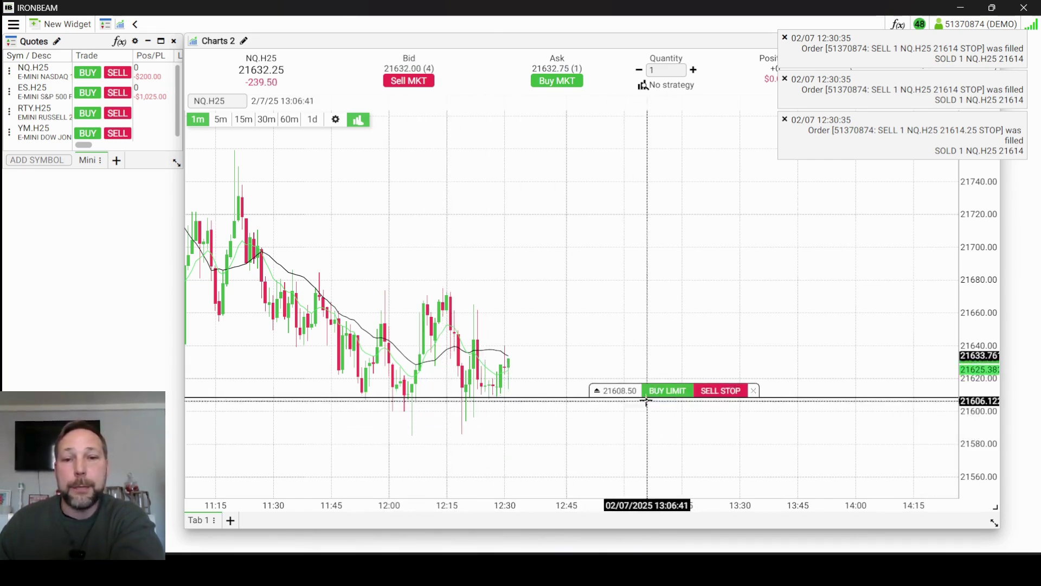
pyautogui.click(675, 393)
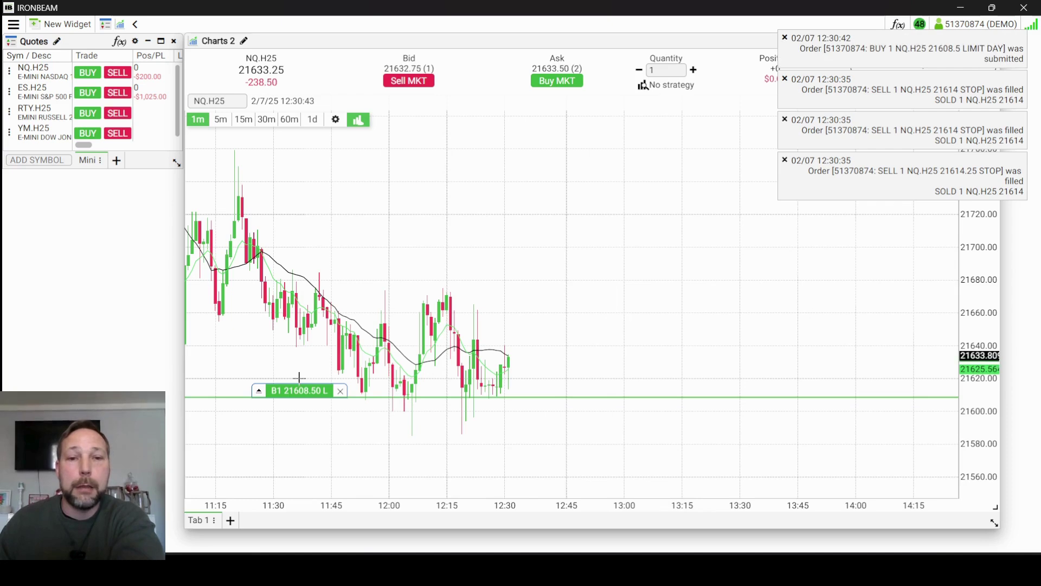
pyautogui.moveTo(271, 396); pyautogui.dragTo(270, 376)
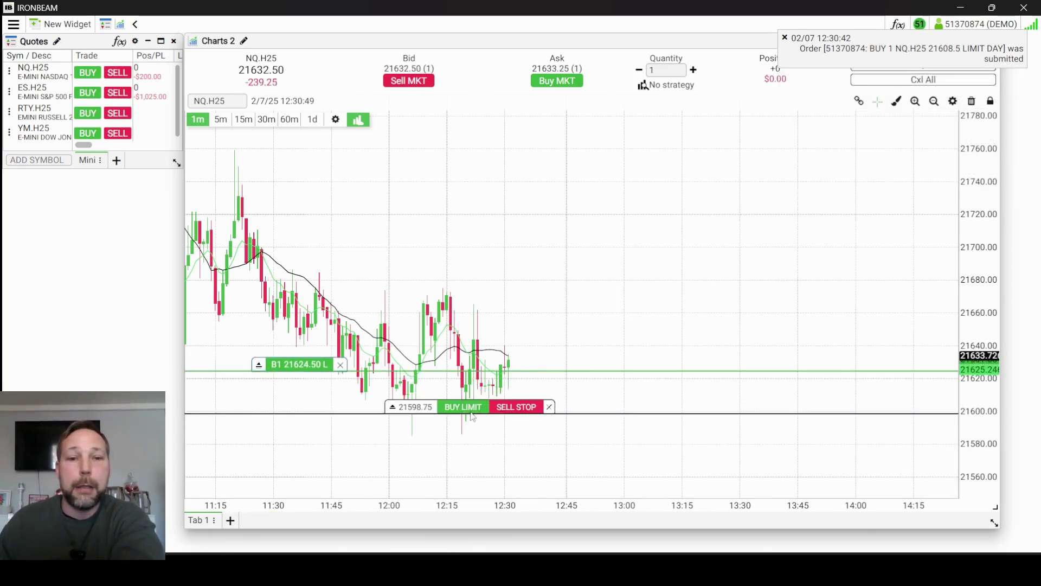
pyautogui.click(521, 416)
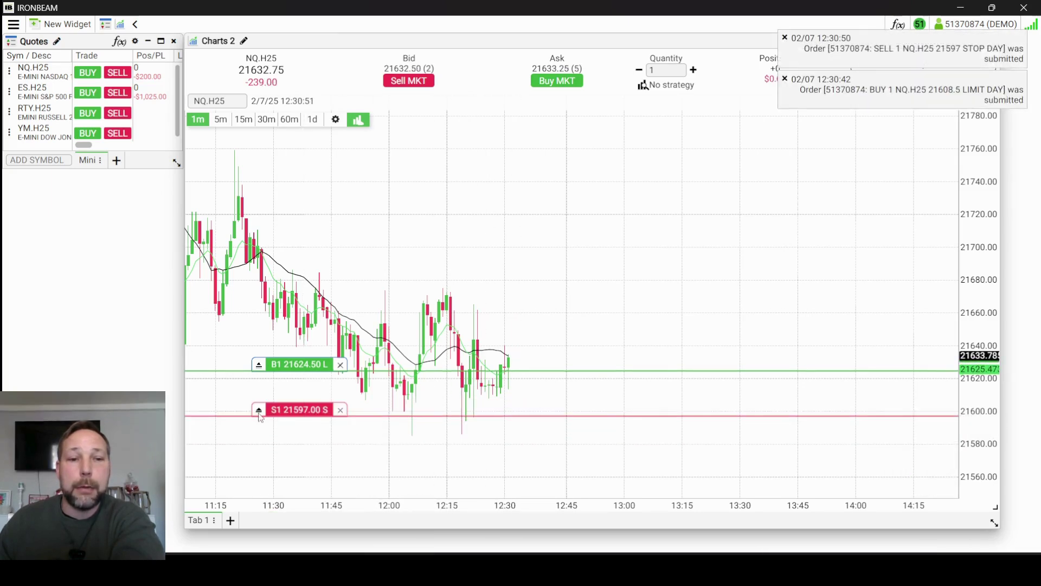
pyautogui.moveTo(267, 409); pyautogui.dragTo(267, 404)
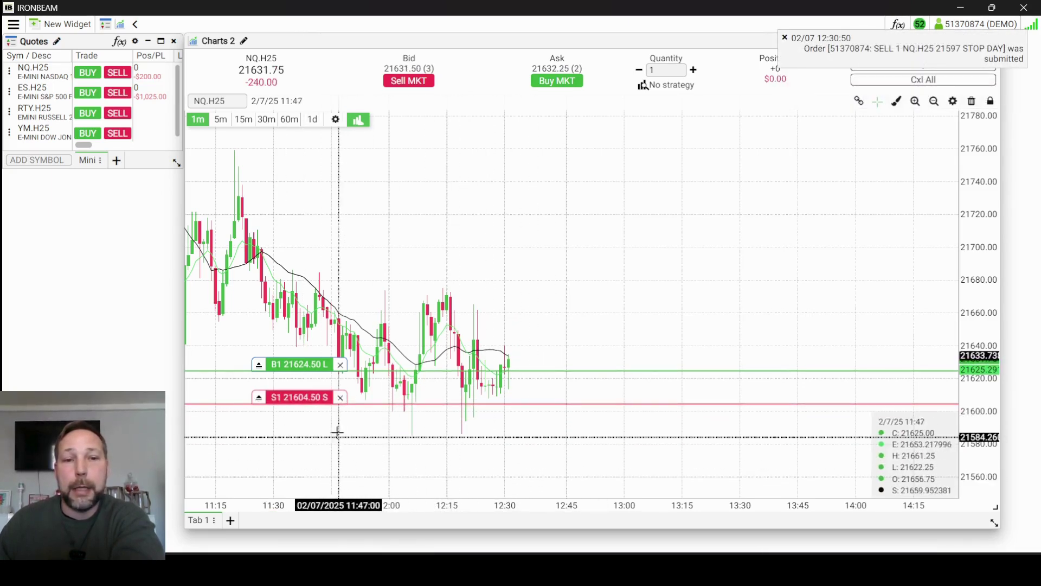
pyautogui.click(341, 364)
pyautogui.click(340, 397)
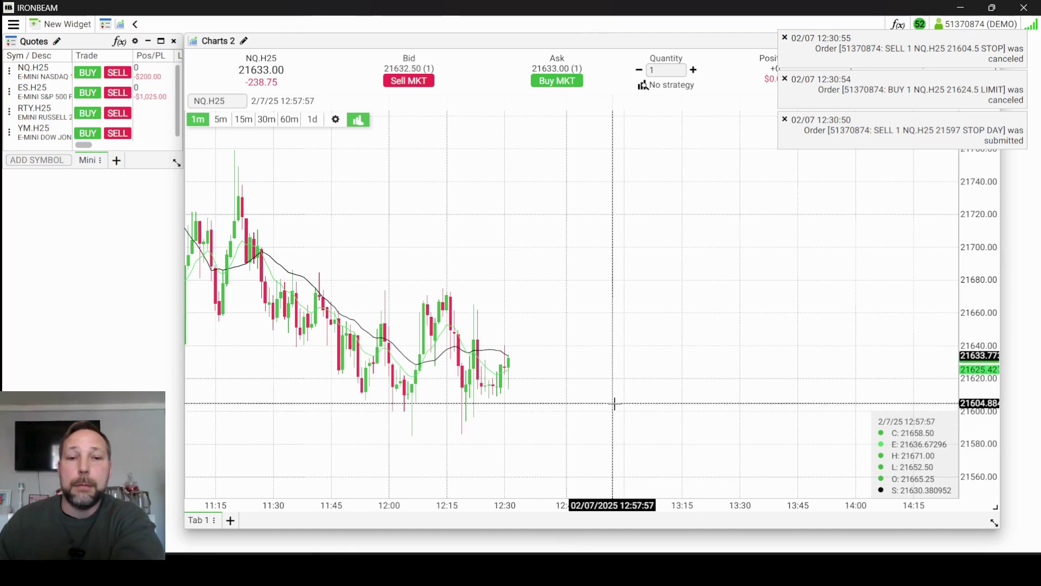
# - Re-place a sell stop below the market and a buy limit raised to 21630.00, then widen the candles
pyautogui.click(615, 404)
pyautogui.click(661, 396)
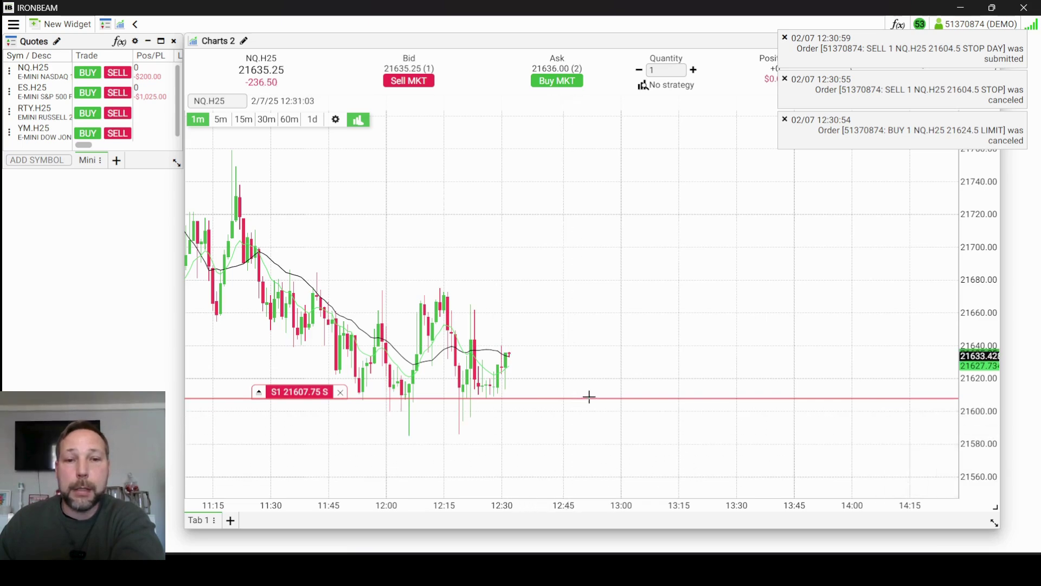
pyautogui.click(608, 367)
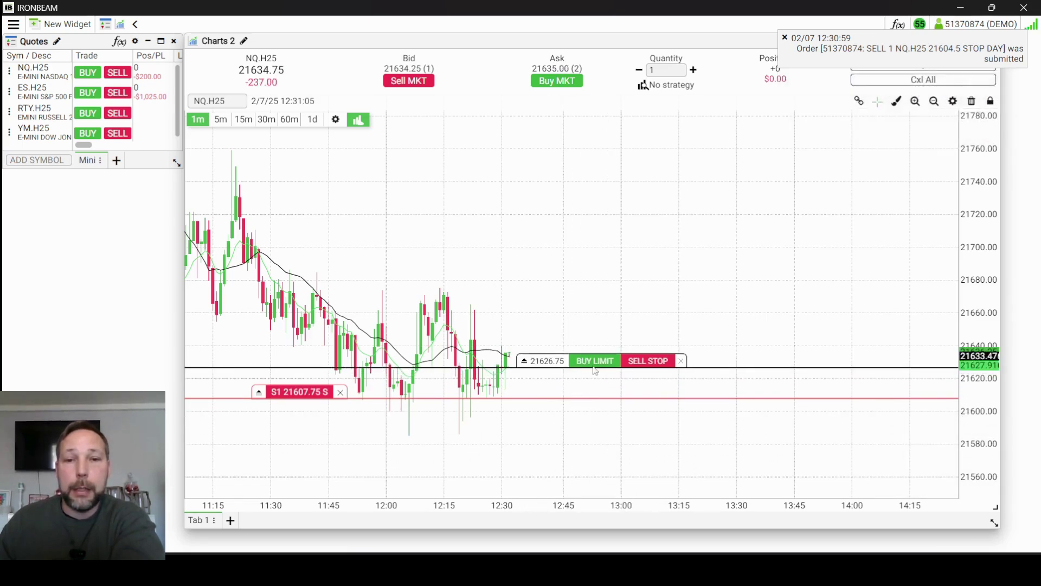
pyautogui.click(598, 360)
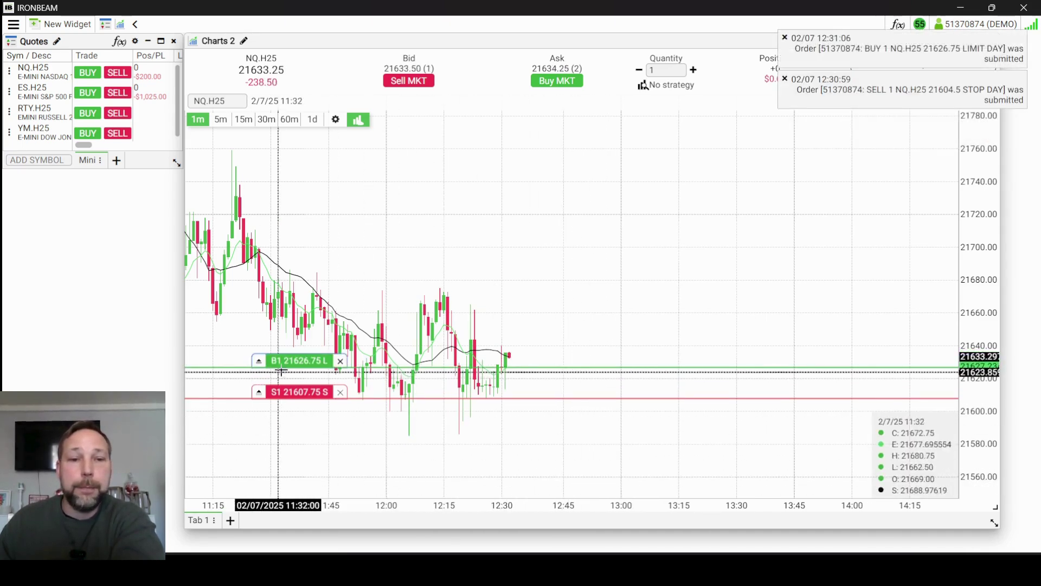
pyautogui.moveTo(265, 361); pyautogui.dragTo(265, 360)
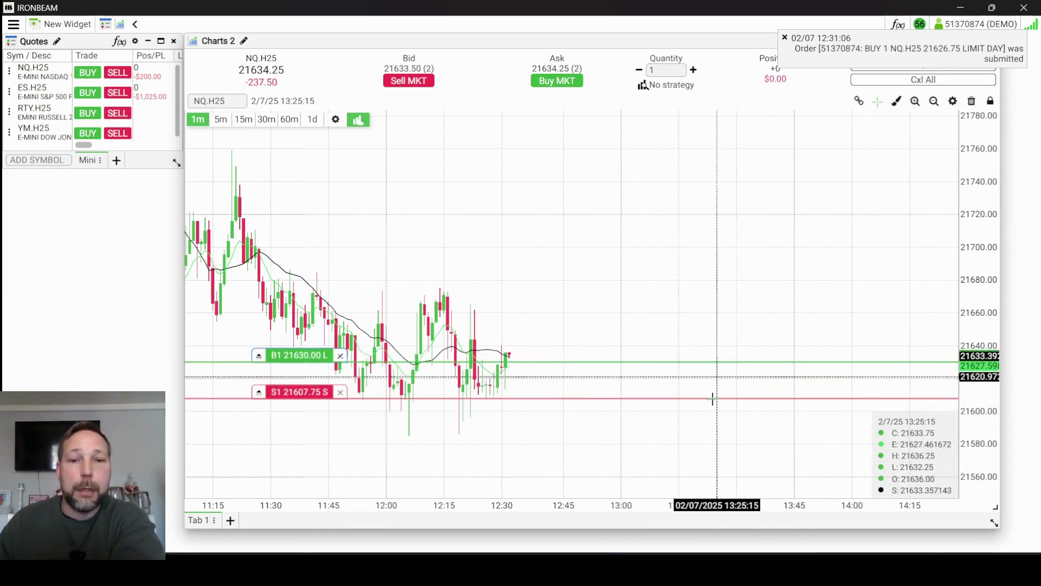
pyautogui.moveTo(591, 508); pyautogui.dragTo(521, 505)
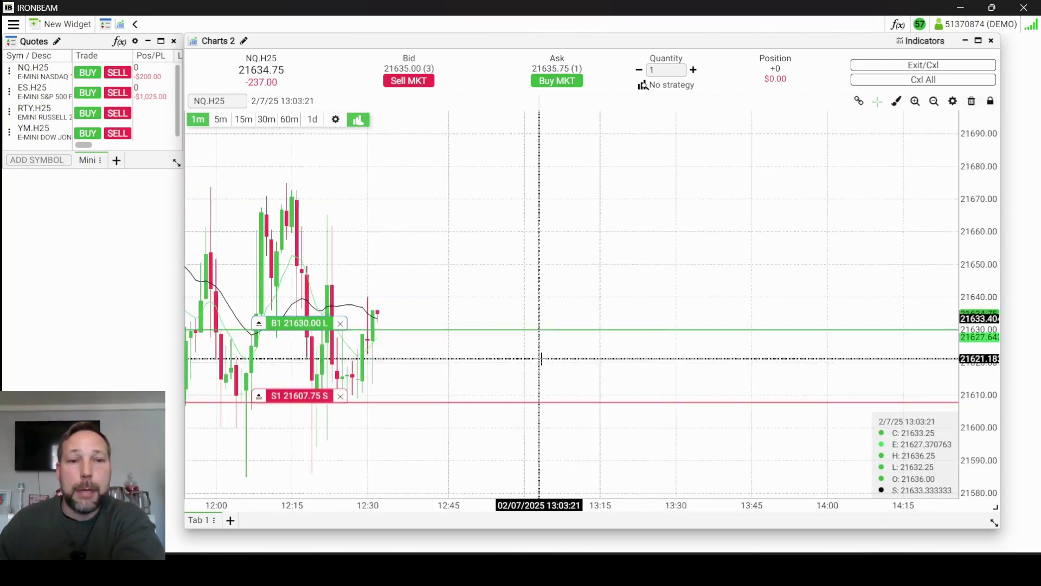
# - Pan to the latest bars, switch to 5-minute candles, and recenter and zoom the recent candles
pyautogui.moveTo(535, 280); pyautogui.dragTo(740, 244)
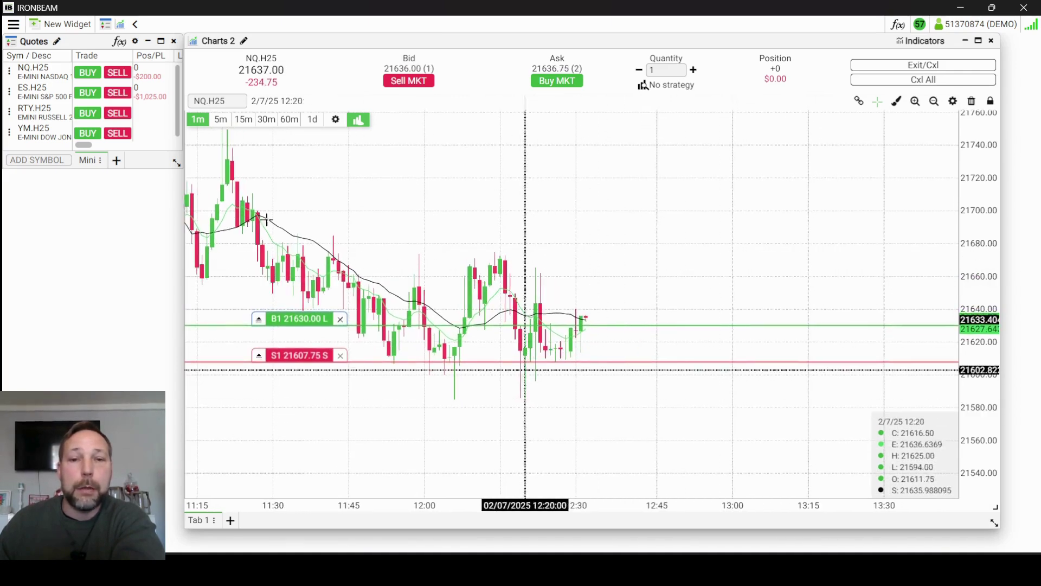
pyautogui.click(220, 119)
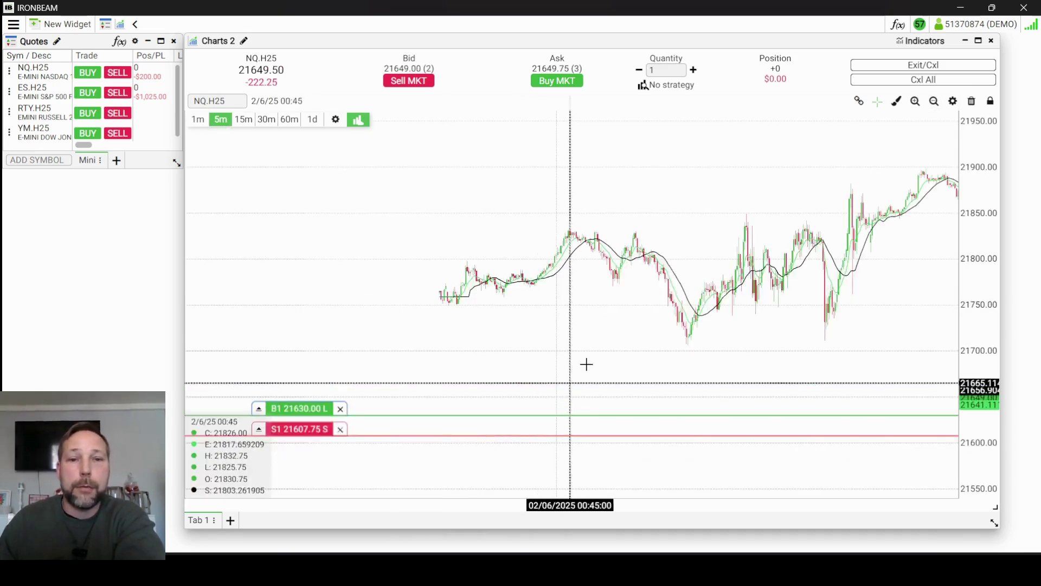
pyautogui.click(439, 307)
pyautogui.scroll(-5, 465, 483)
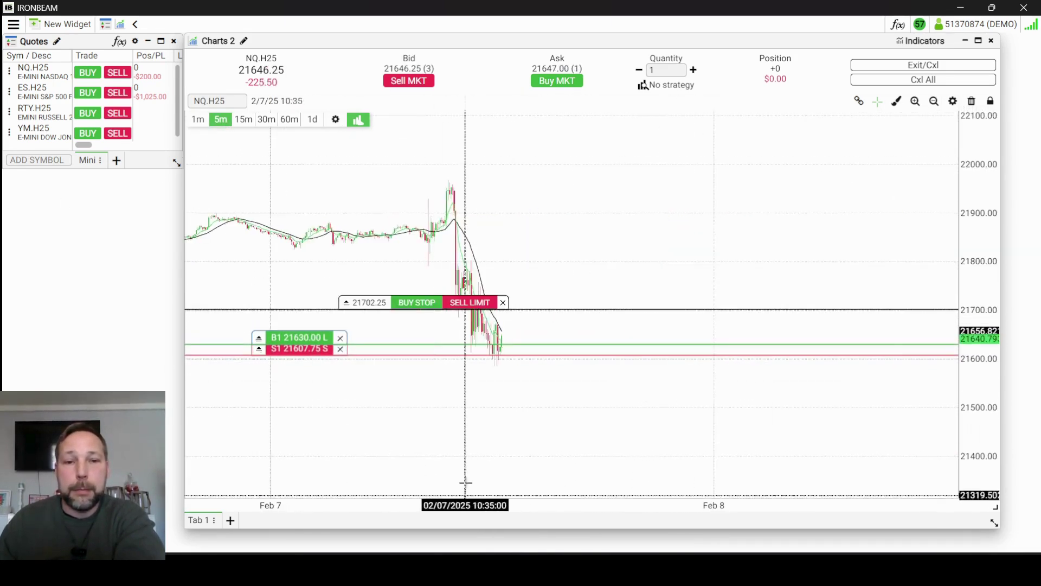
pyautogui.moveTo(396, 436); pyautogui.dragTo(730, 425)
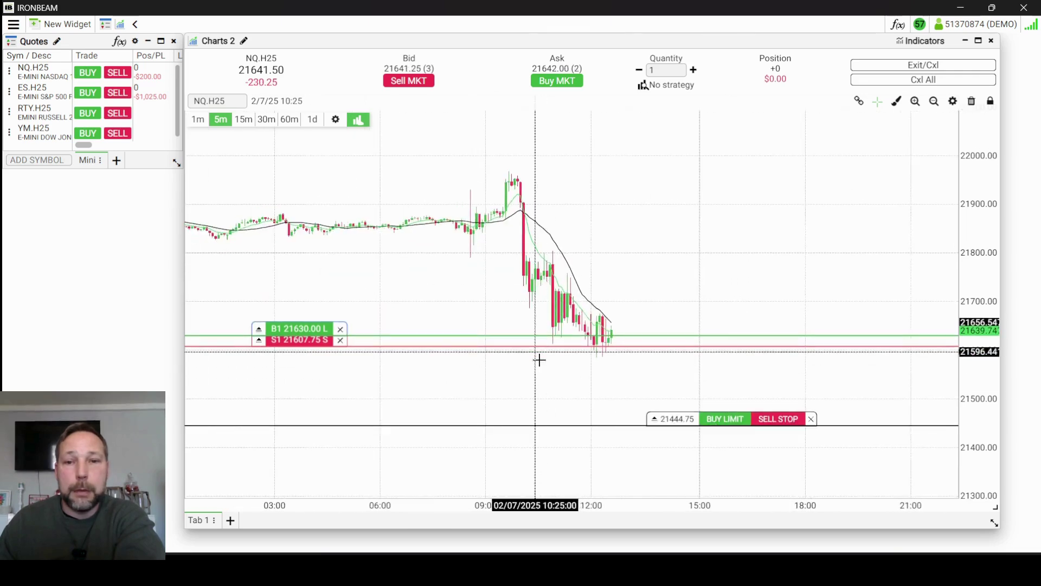
pyautogui.scroll(4, 651, 450)
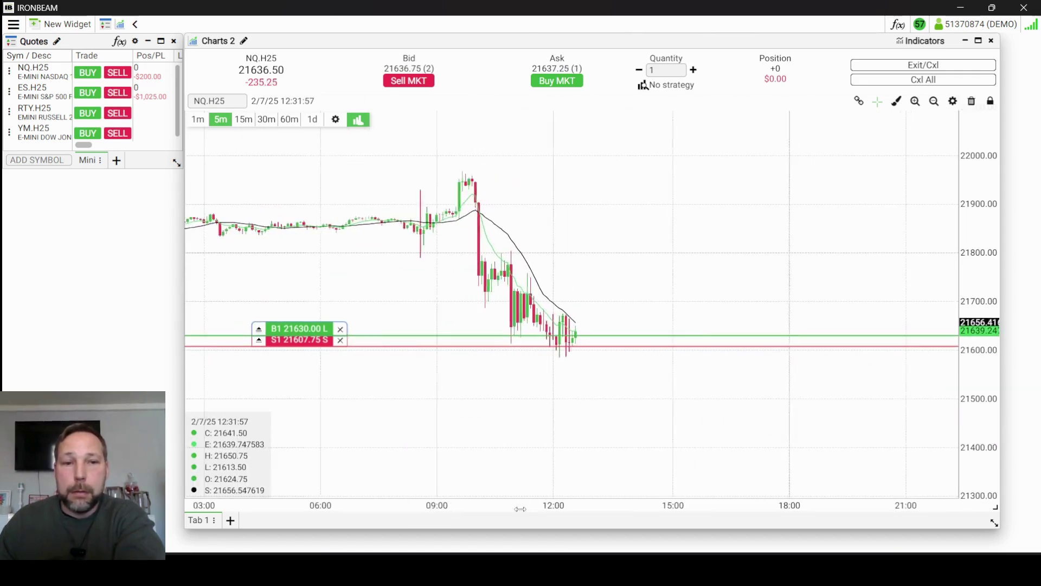